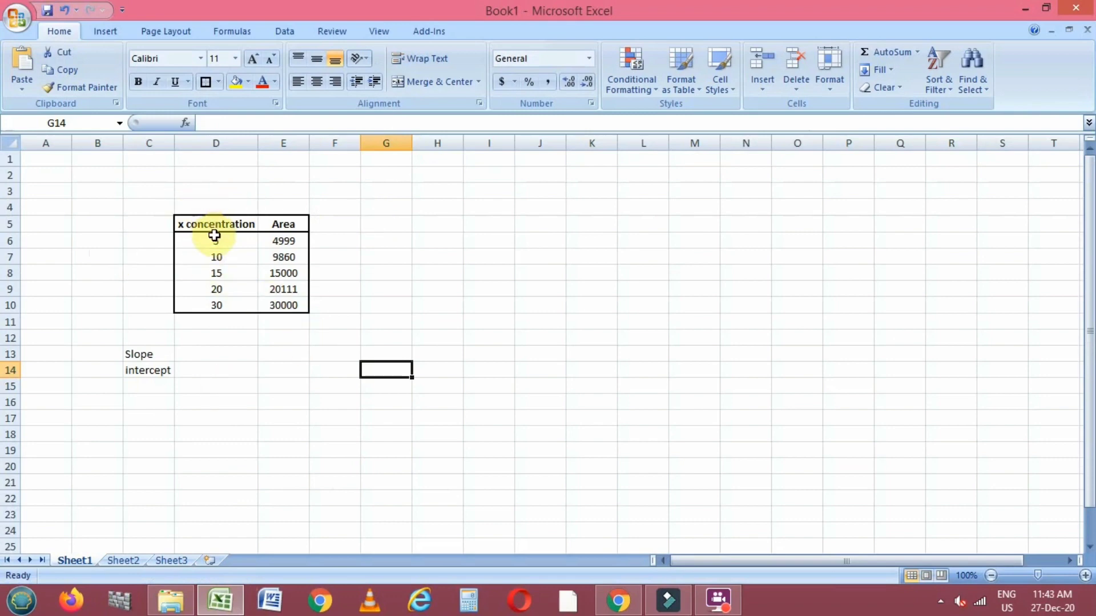
- Review the x concentration and Area columns and the Slope and intercept labels
drag(214, 235, 218, 297)
drag(215, 225, 221, 305)
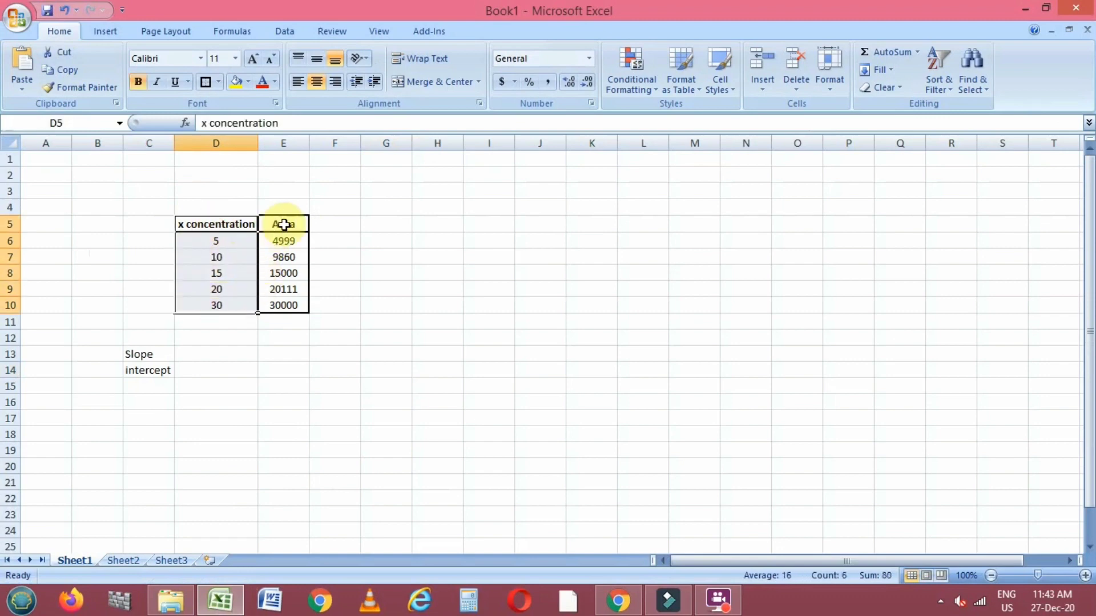
drag(283, 225, 284, 303)
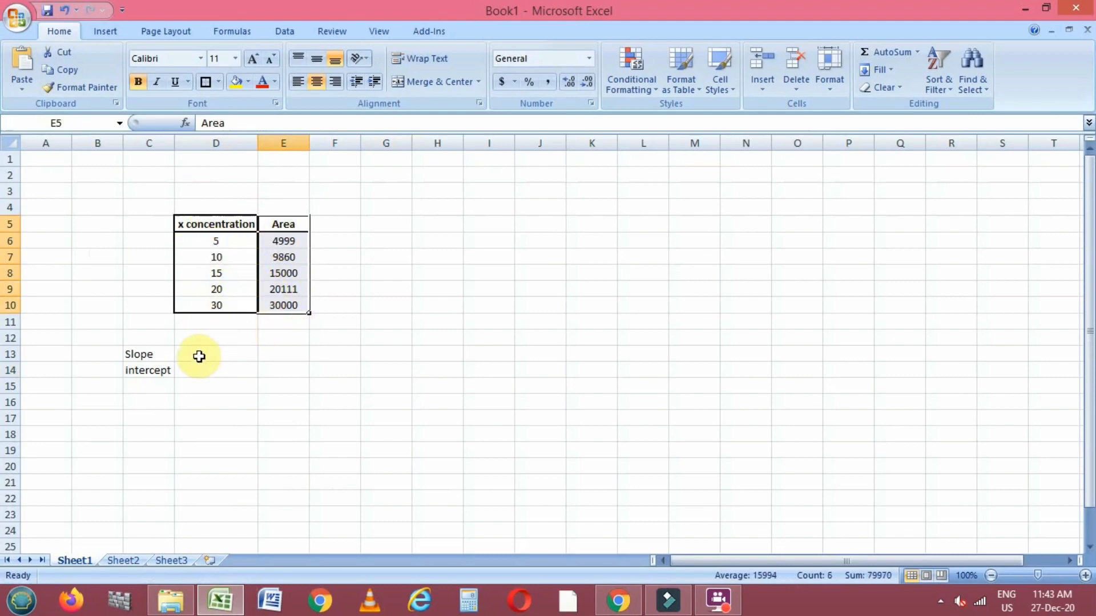
click(144, 354)
click(151, 372)
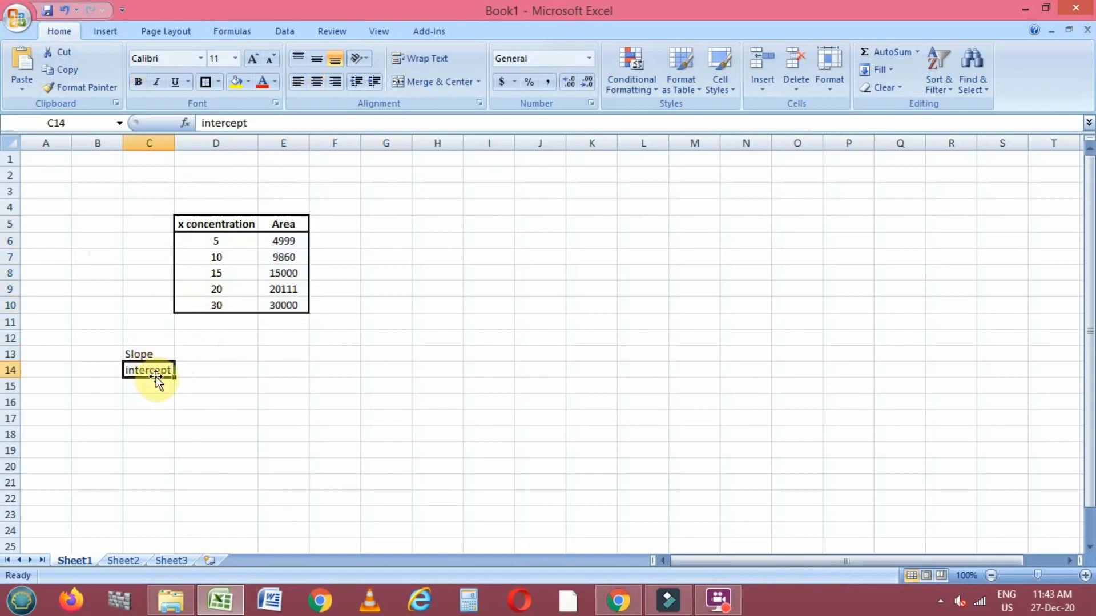
- Enter =SLOPE(E6:E10,D6:D10) in D13, giving a slope of 1004
click(188, 354)
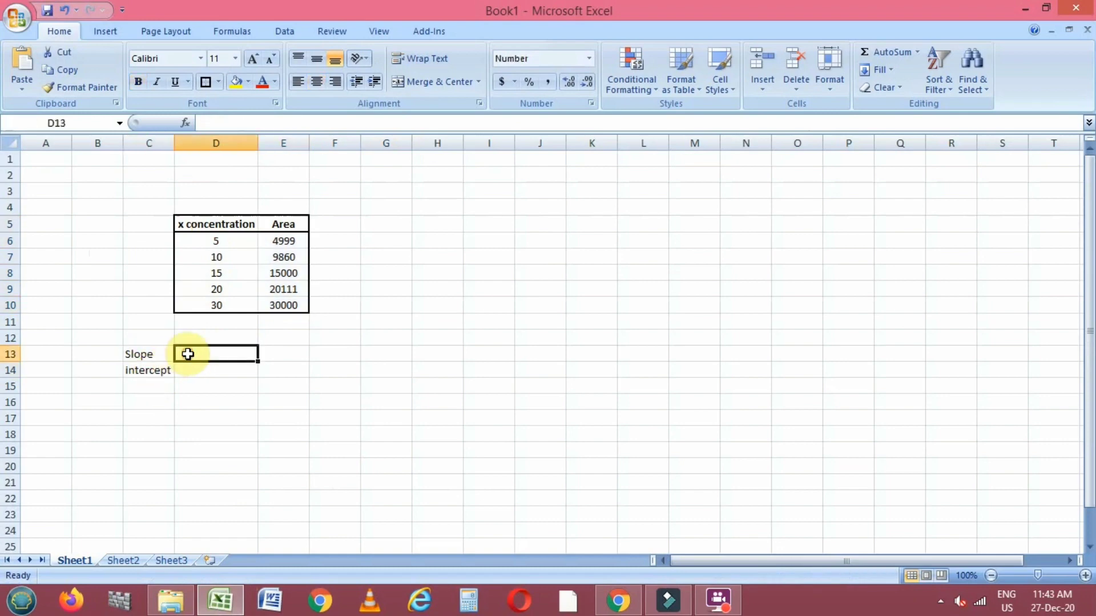
text(=)
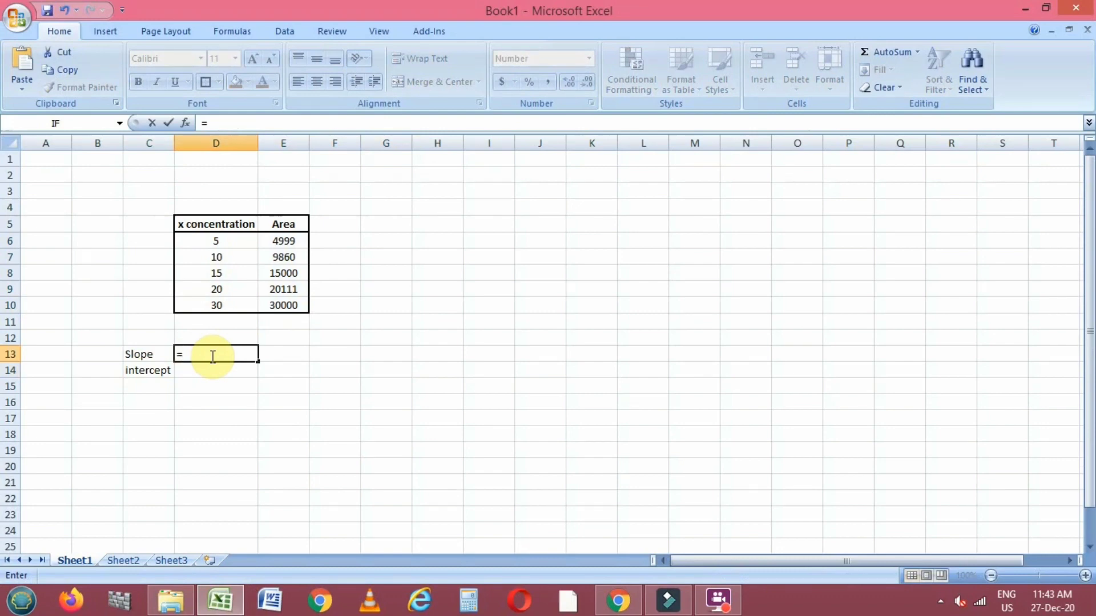
text(slop)
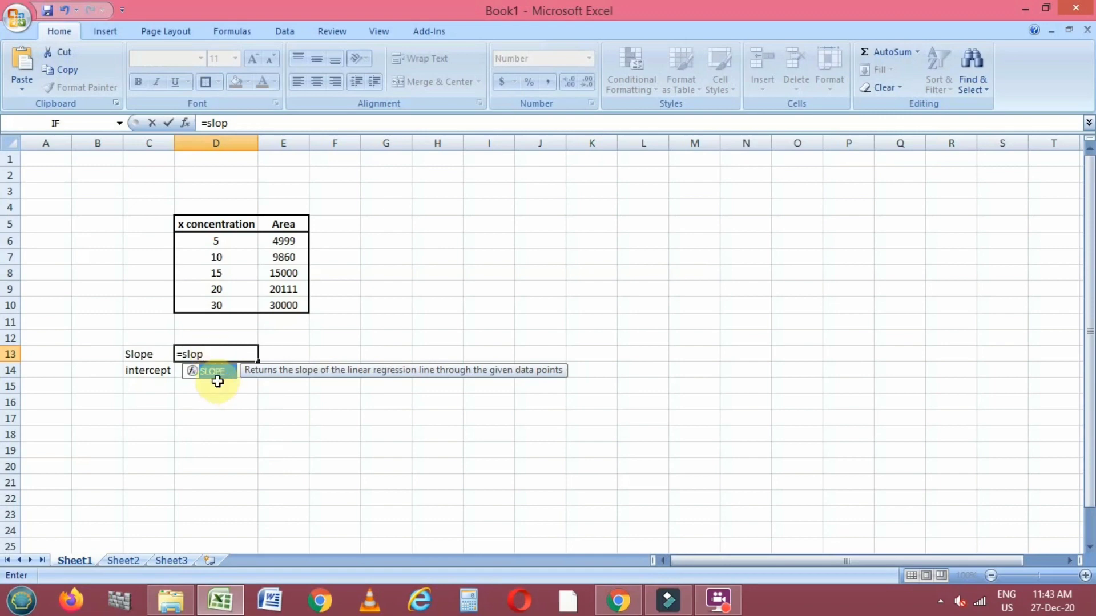
double_click(216, 375)
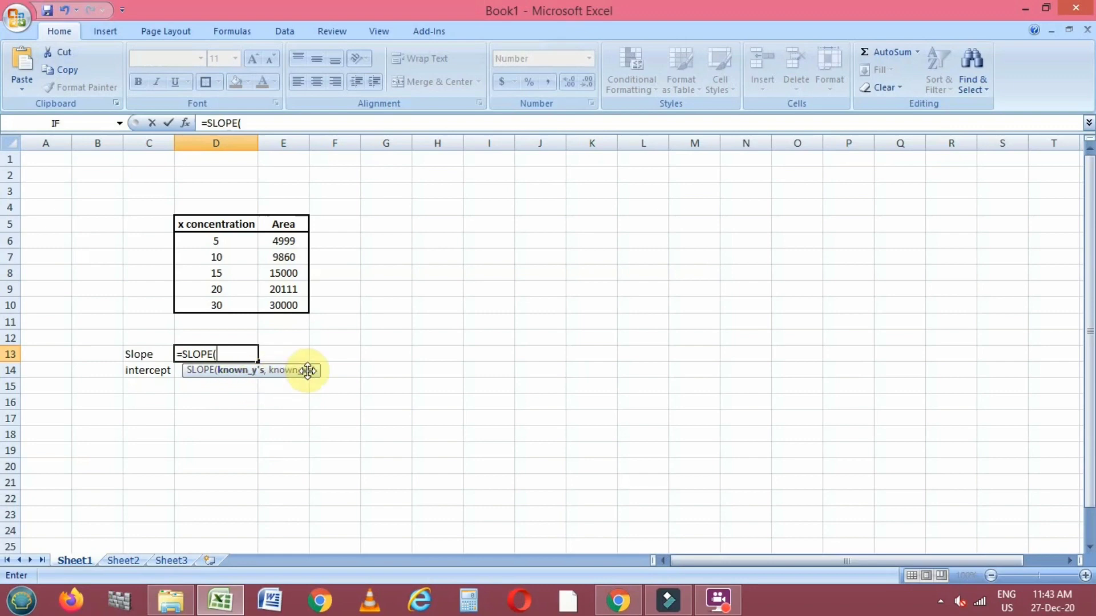
drag(281, 241, 281, 302)
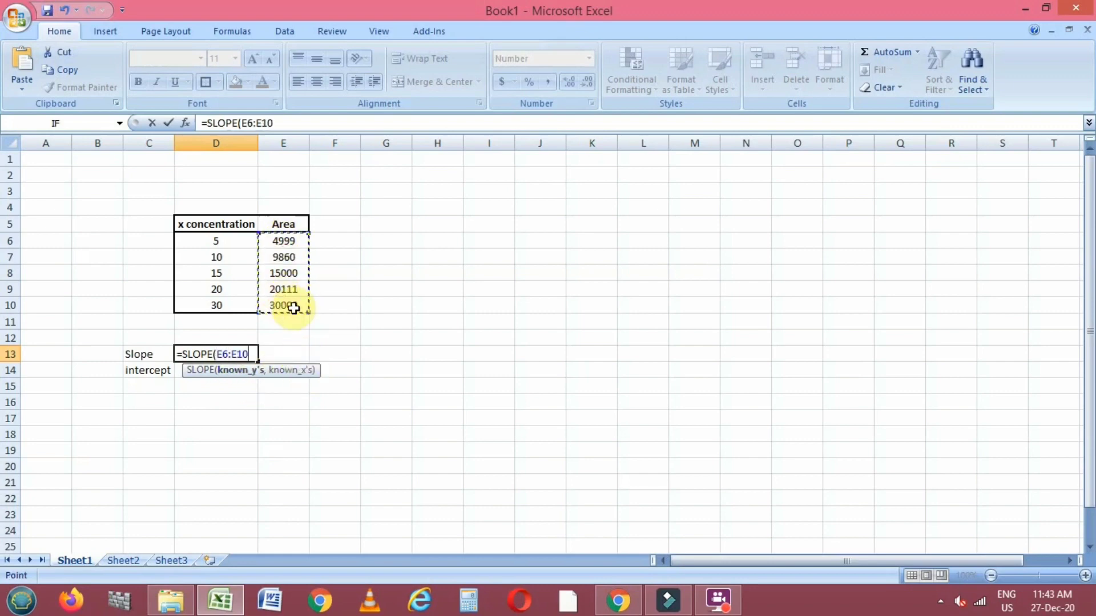
text(,)
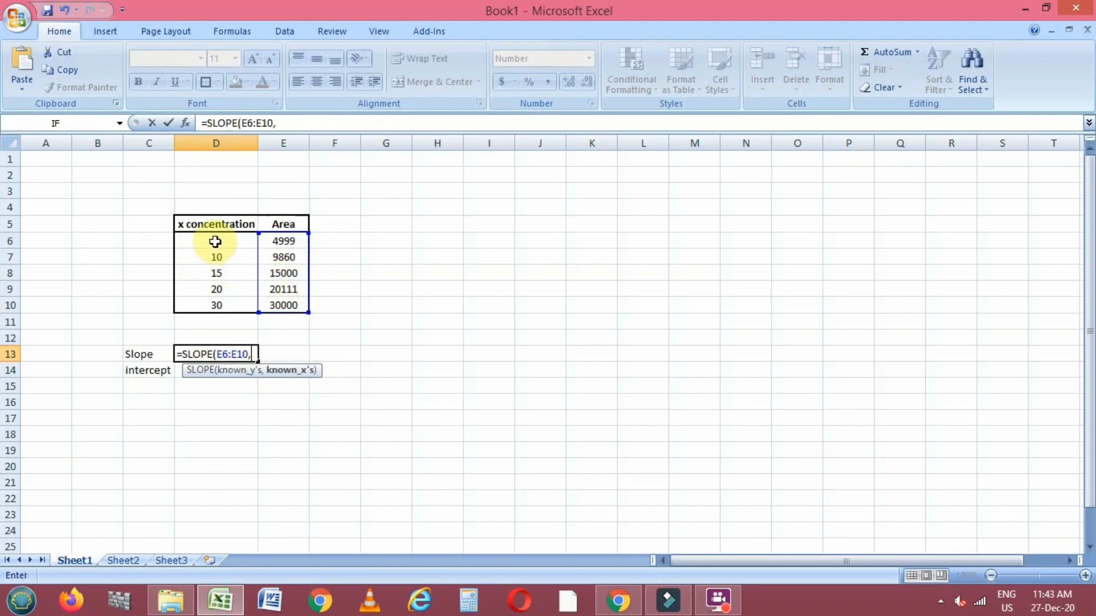
drag(214, 241, 217, 306)
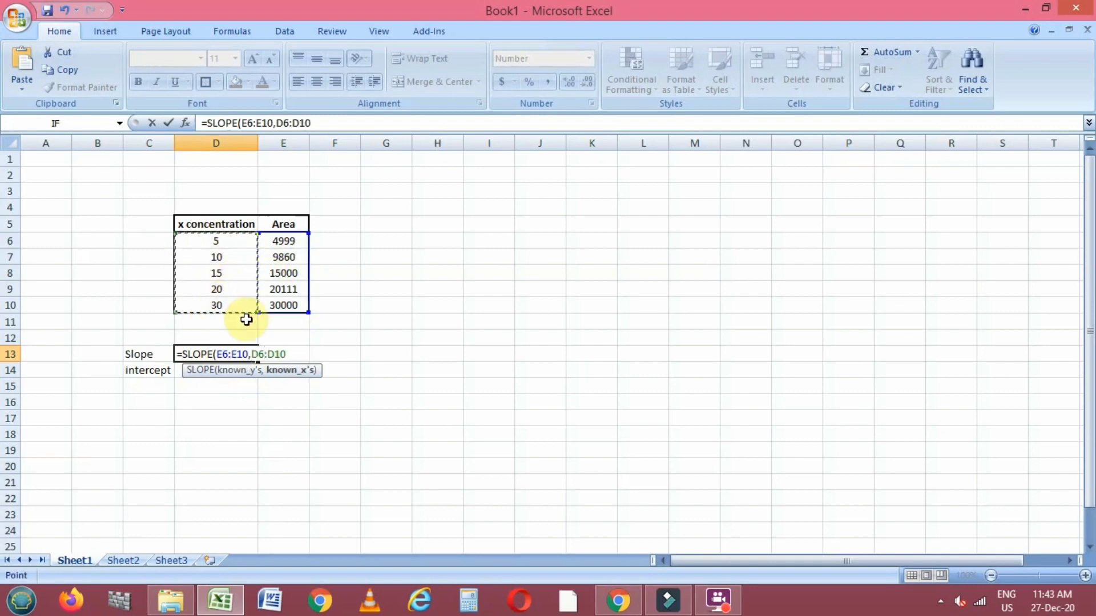
key(Return)
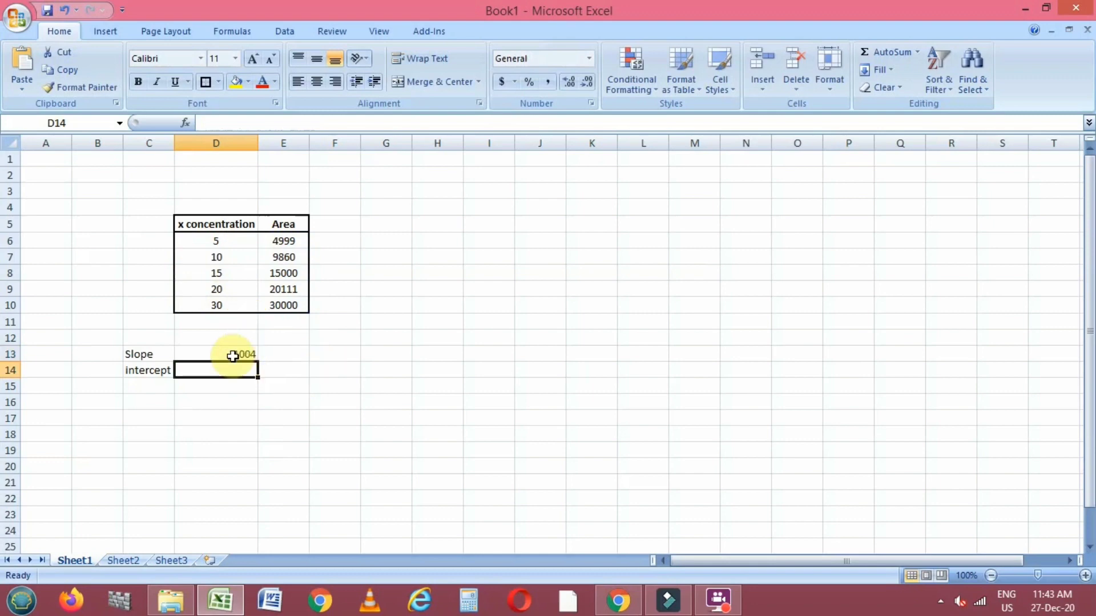
- Enter =INTERCEPT(E6:E10,D6:D10) in D14, giving an intercept of -62
click(154, 368)
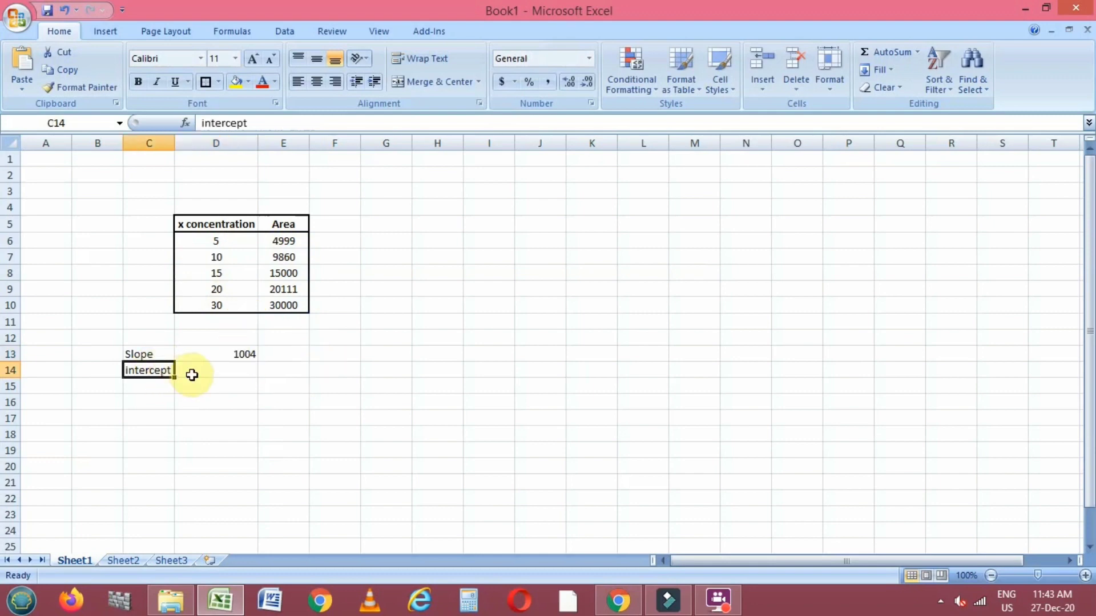
click(189, 369)
text(=)
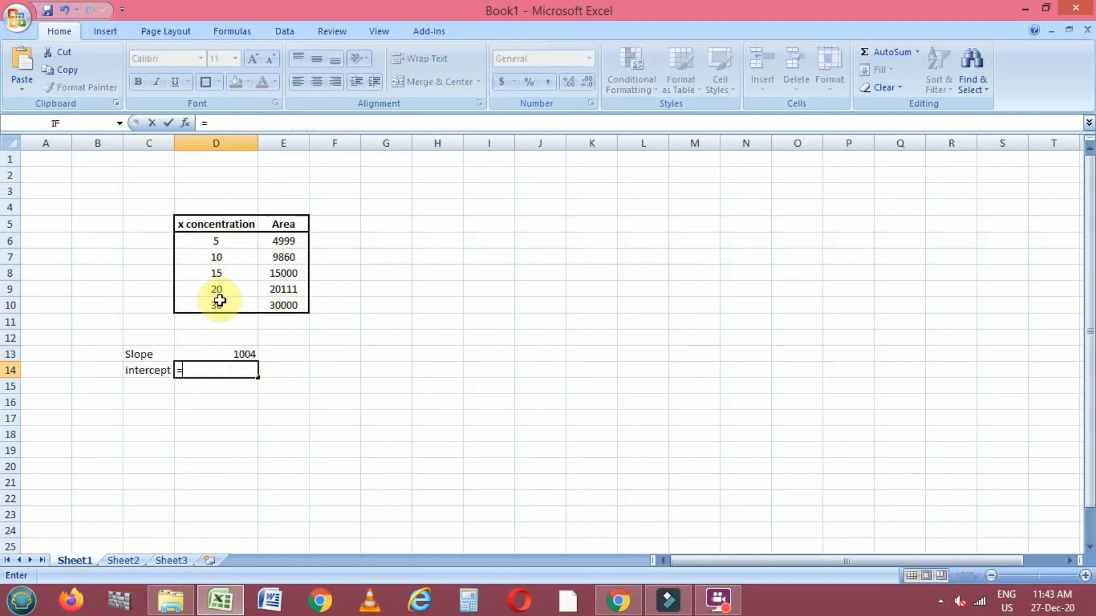
text(inte)
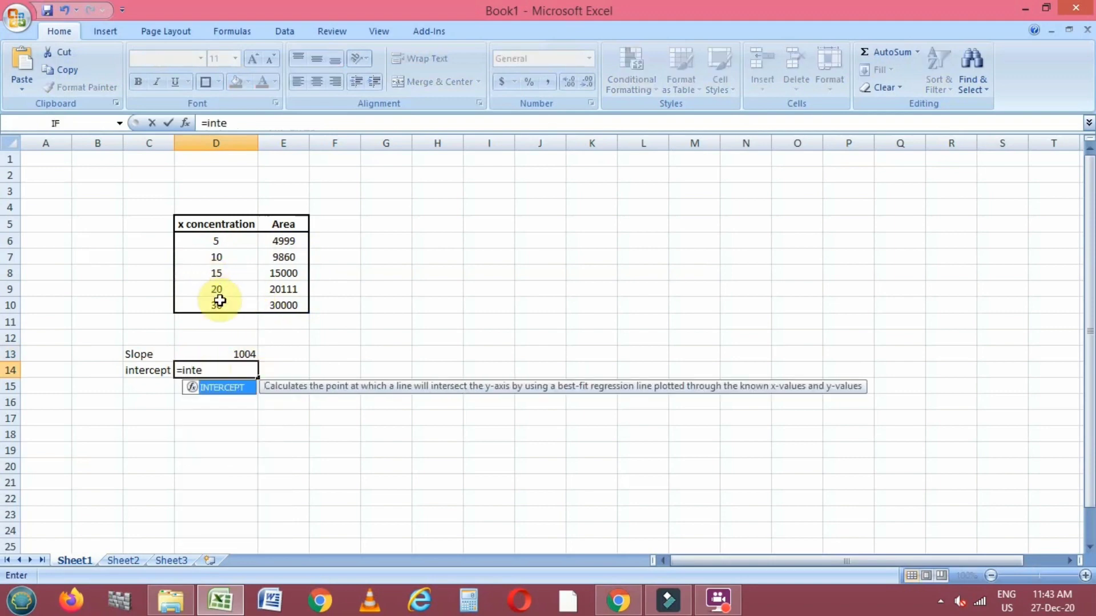
double_click(221, 388)
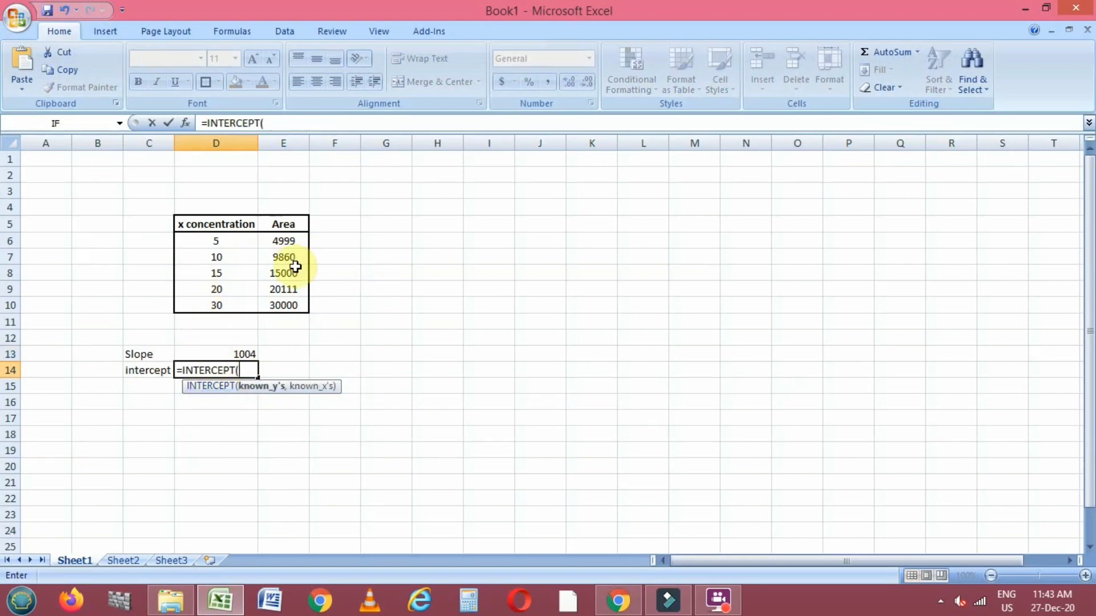
drag(283, 240, 282, 307)
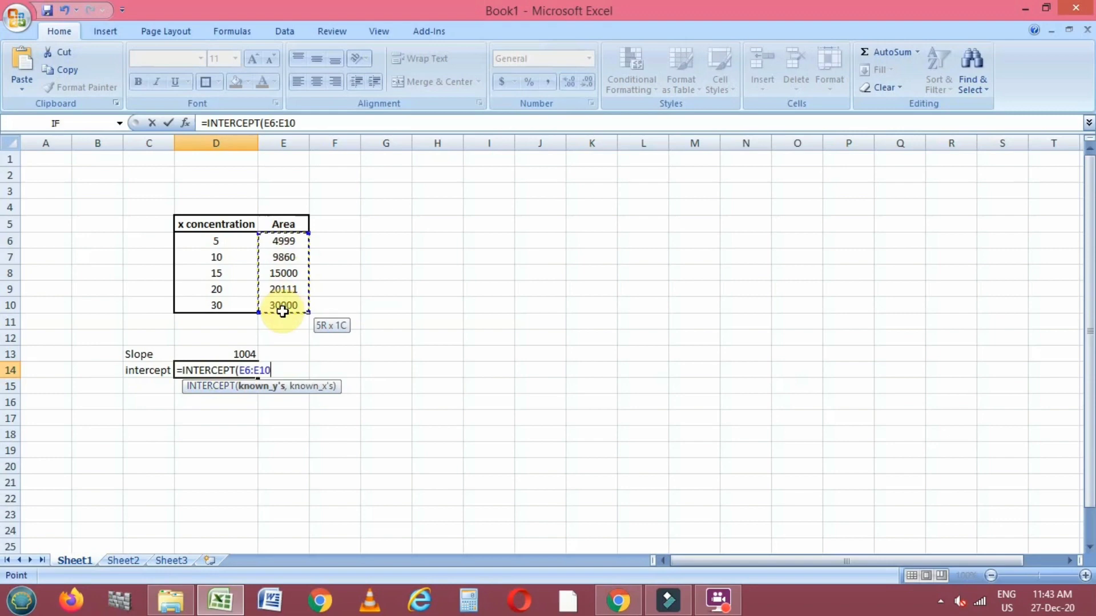
text(,)
click(219, 242)
drag(220, 256, 200, 313)
key(Return)
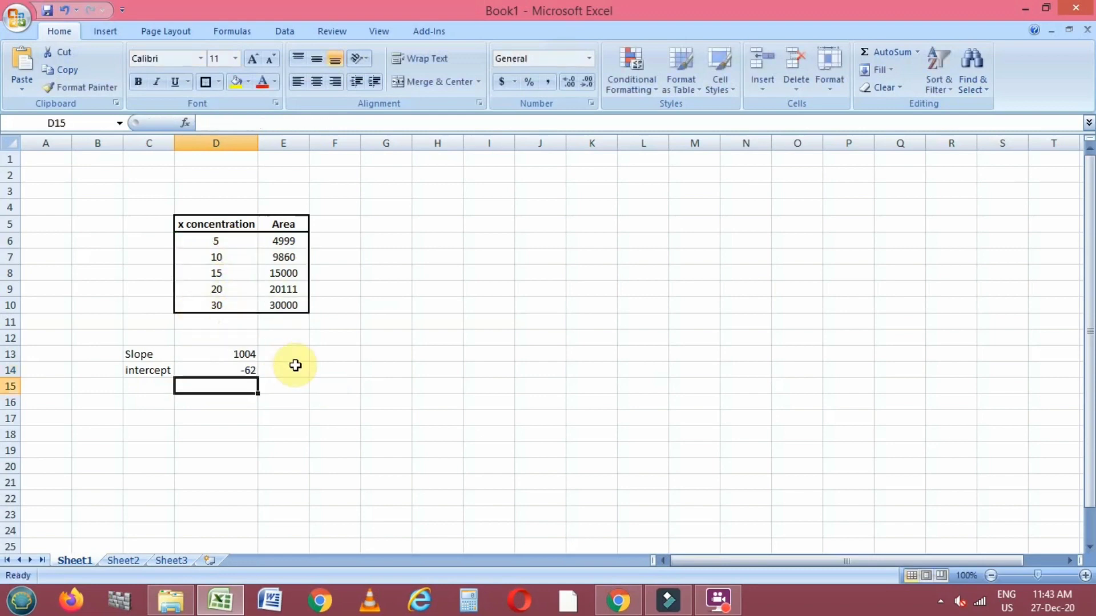
- Check the SLOPE and INTERCEPT formulas in D13 and D14 against their labels
click(159, 354)
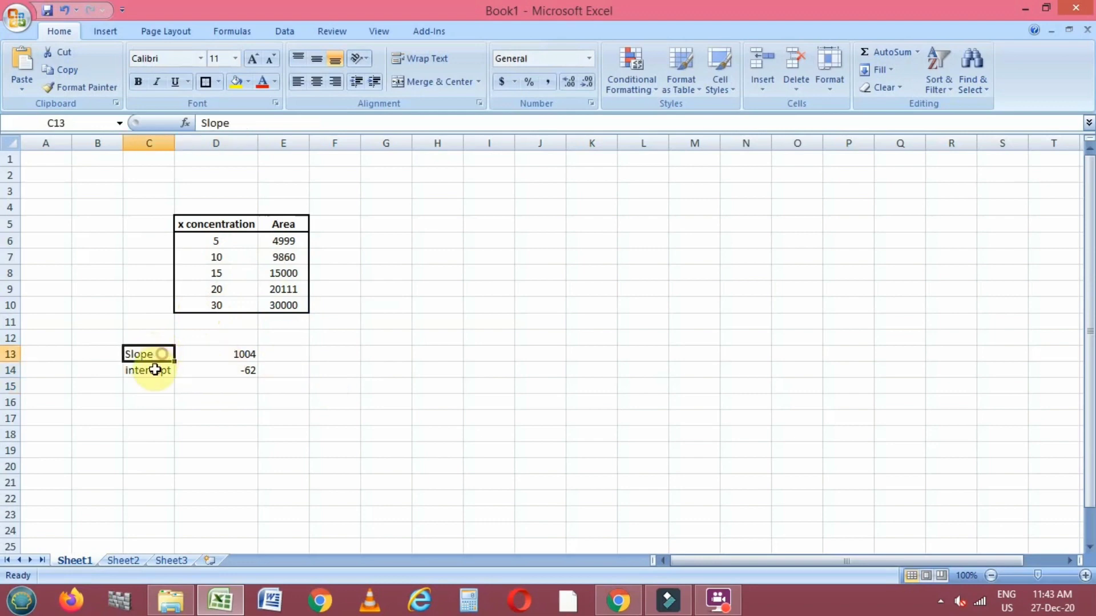
click(231, 355)
click(154, 371)
click(206, 372)
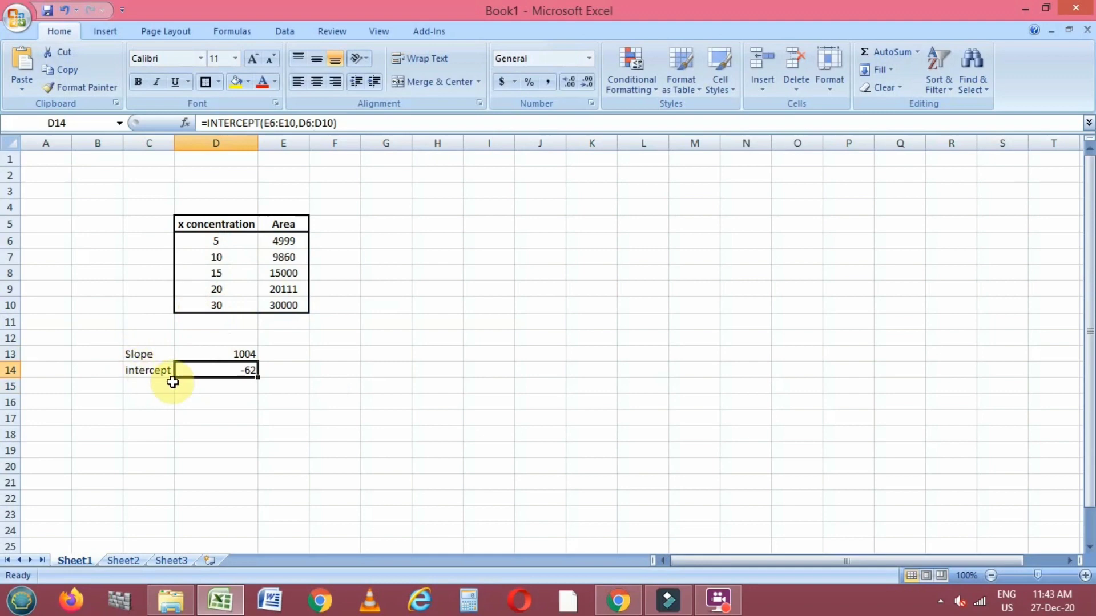
click(485, 289)
click(124, 359)
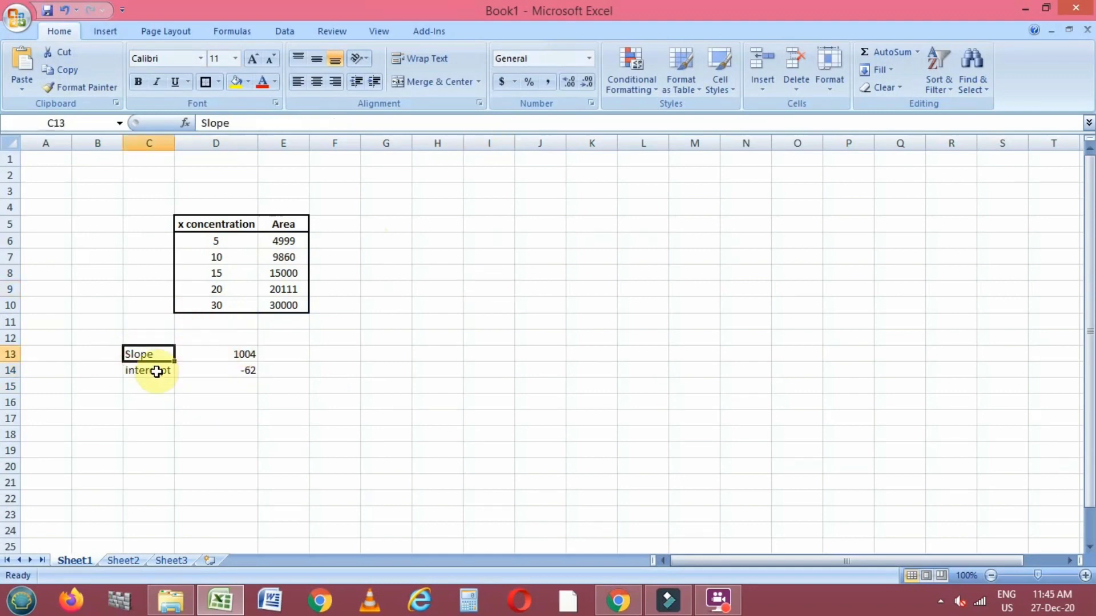
click(152, 370)
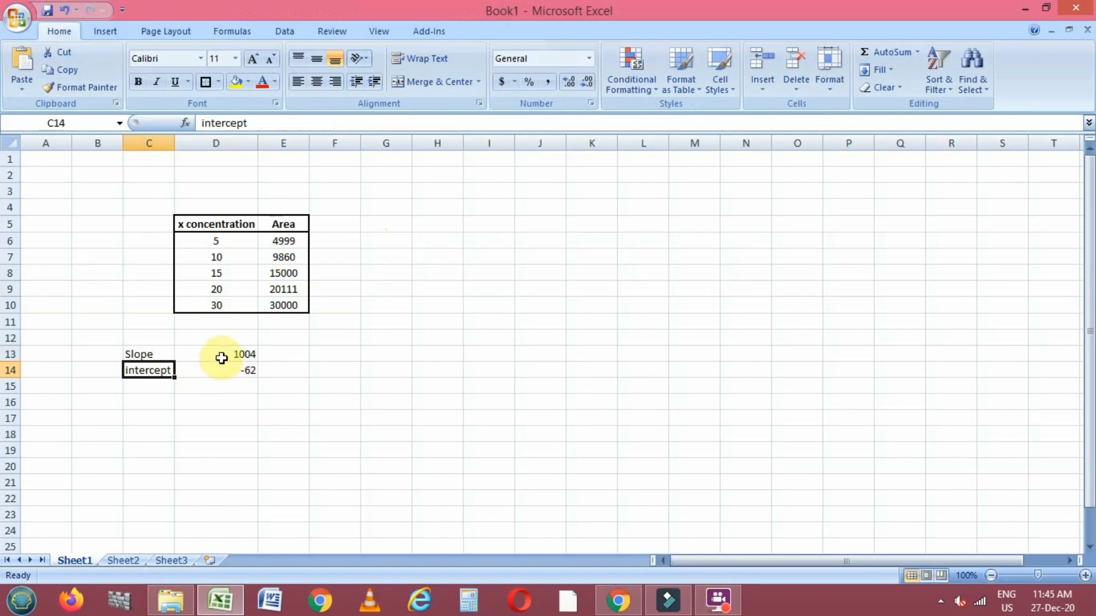
- Insert a scatter chart of the concentration and Area data D6:E10
click(105, 32)
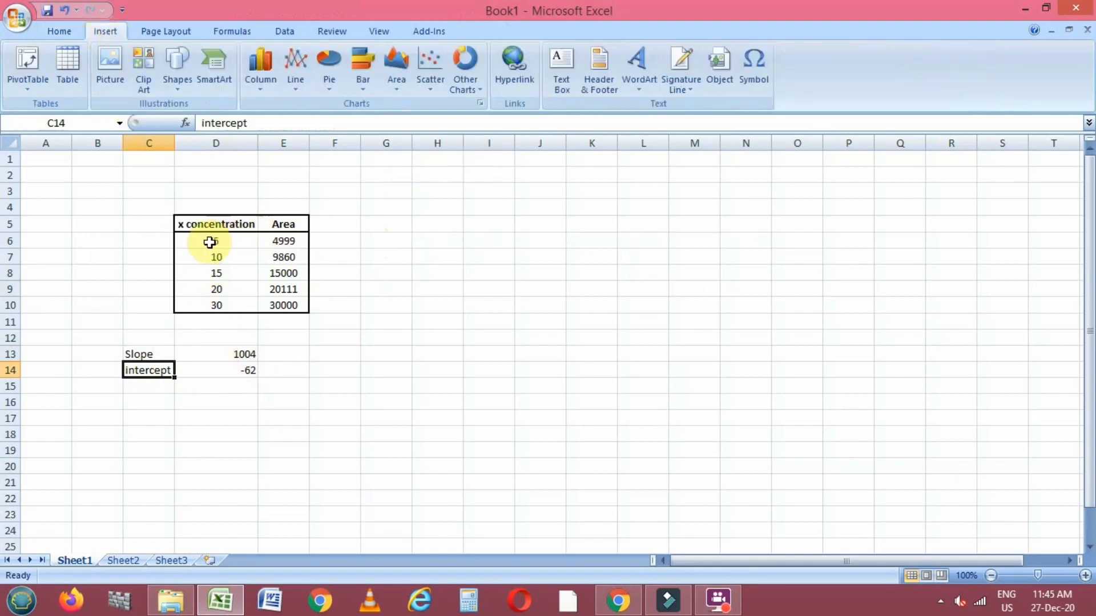
drag(210, 242, 281, 300)
click(433, 76)
click(442, 177)
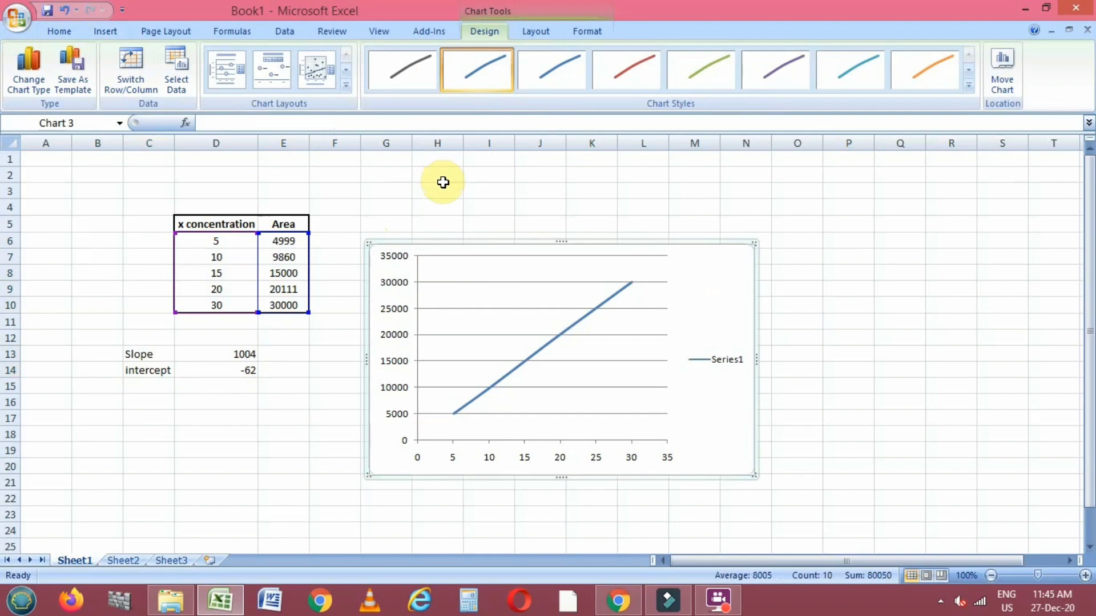
- Apply Chart Layout 9 and move the trendline equation y = 1003.x - 62 to the upper right
click(346, 85)
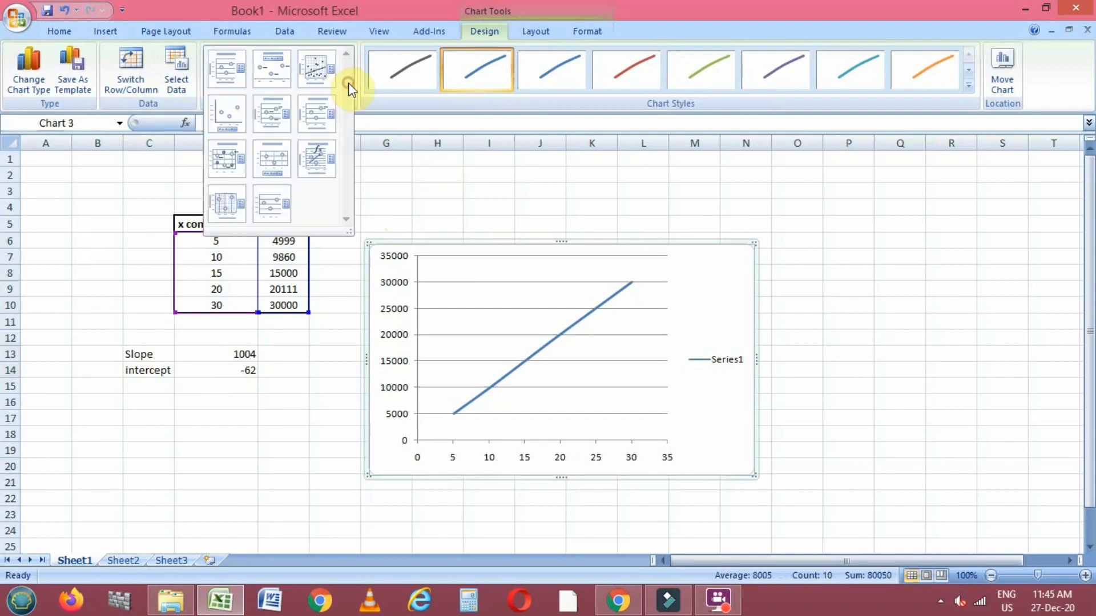
click(328, 156)
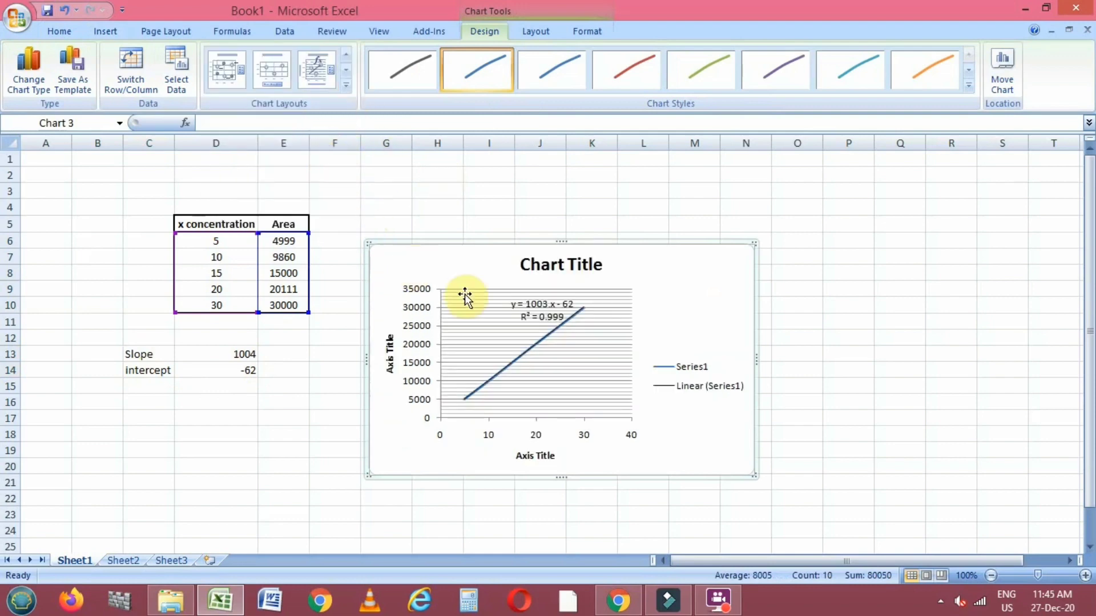
drag(538, 312, 693, 279)
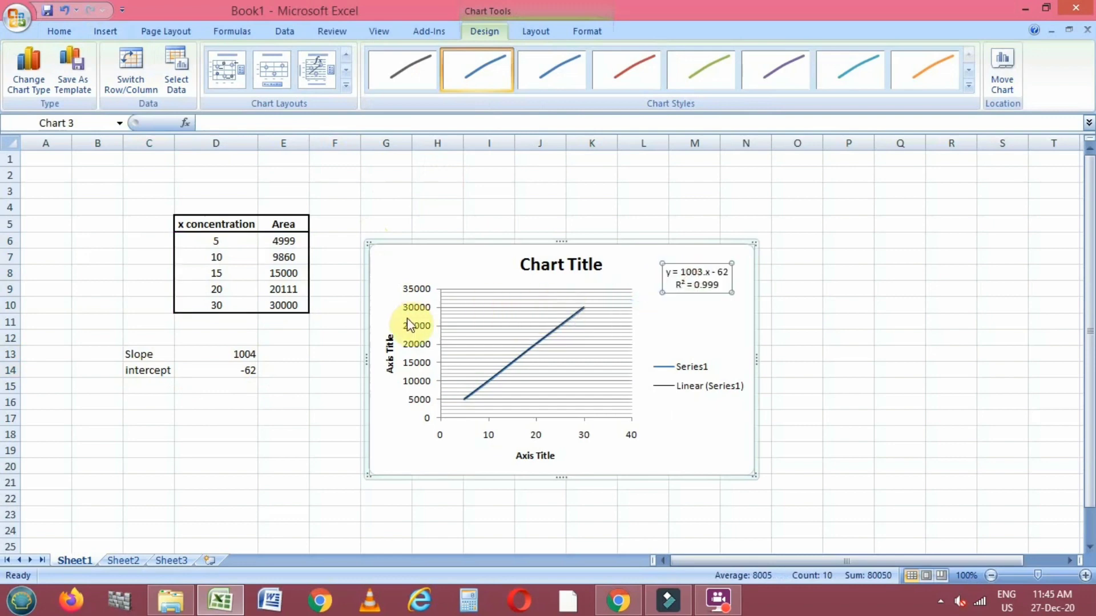
click(245, 354)
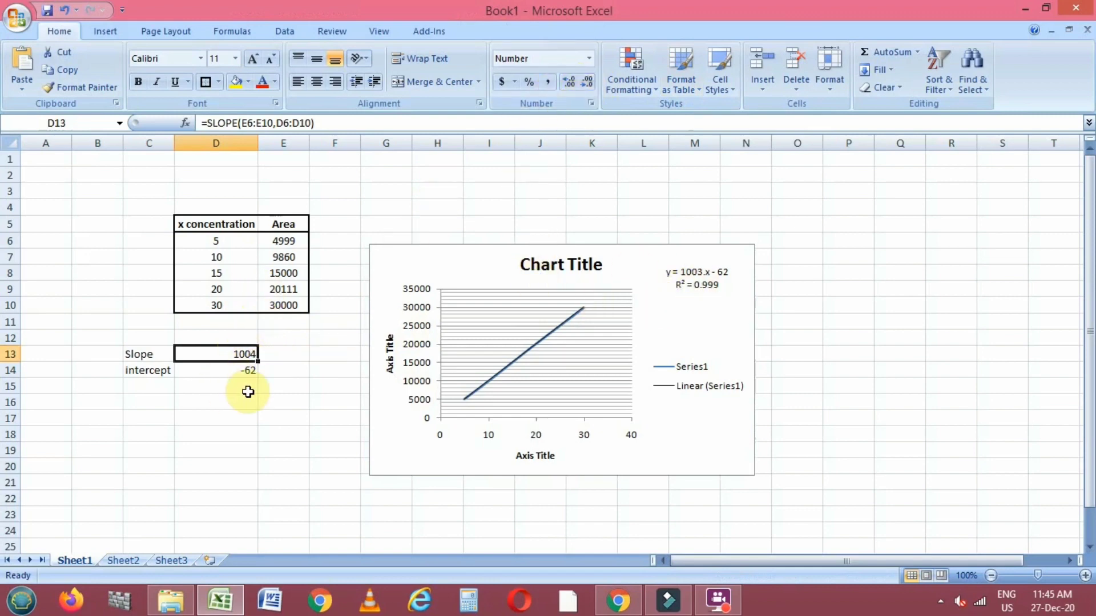
- Delete the chart's minor and major gridlines
click(240, 370)
click(624, 314)
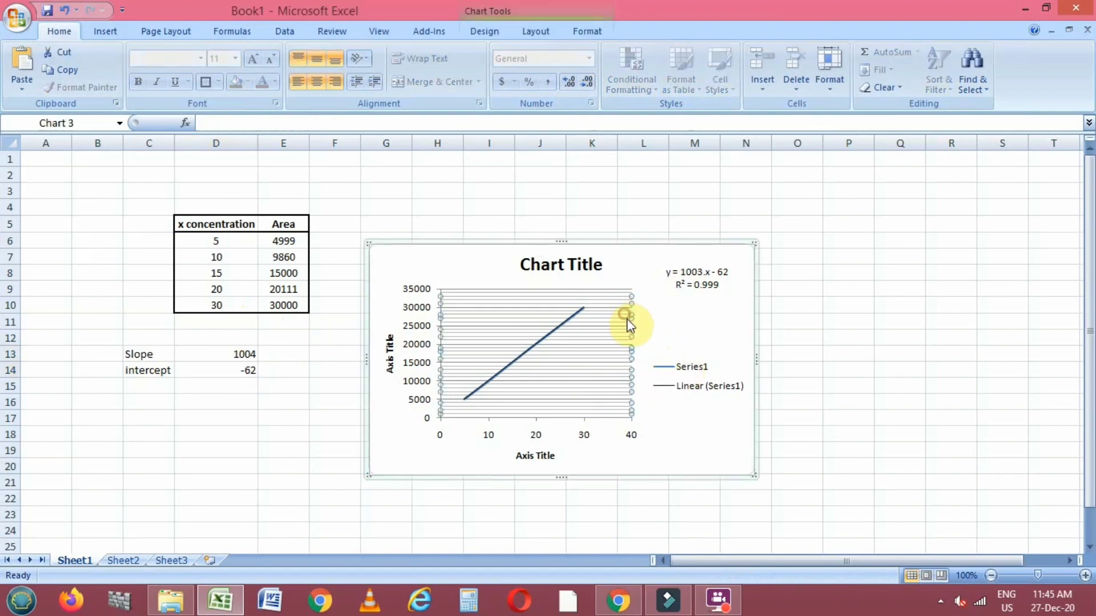
key(Delete)
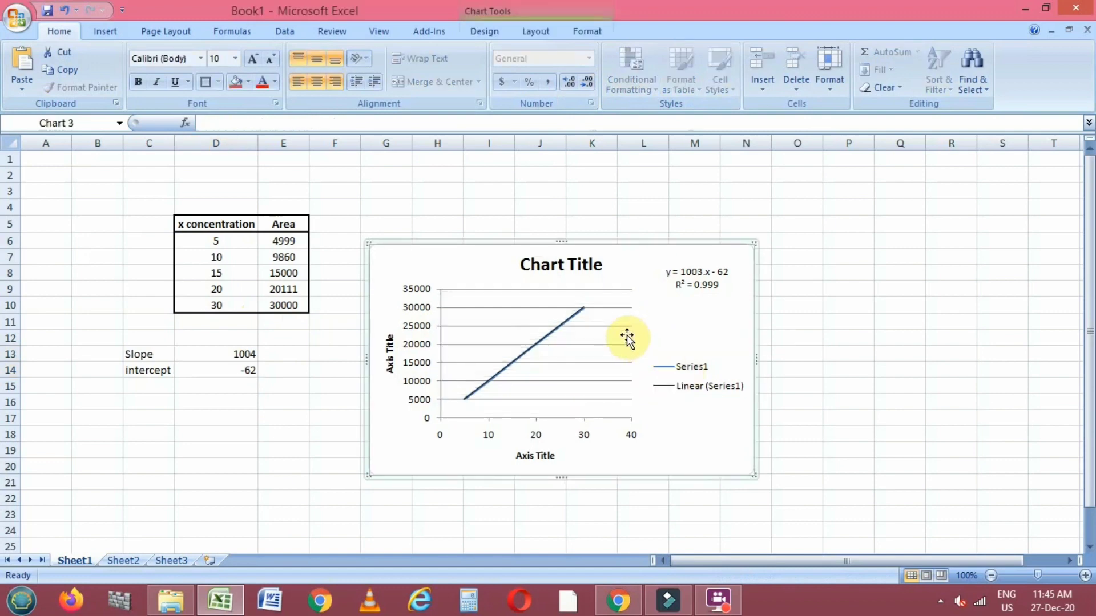
click(628, 326)
key(Delete)
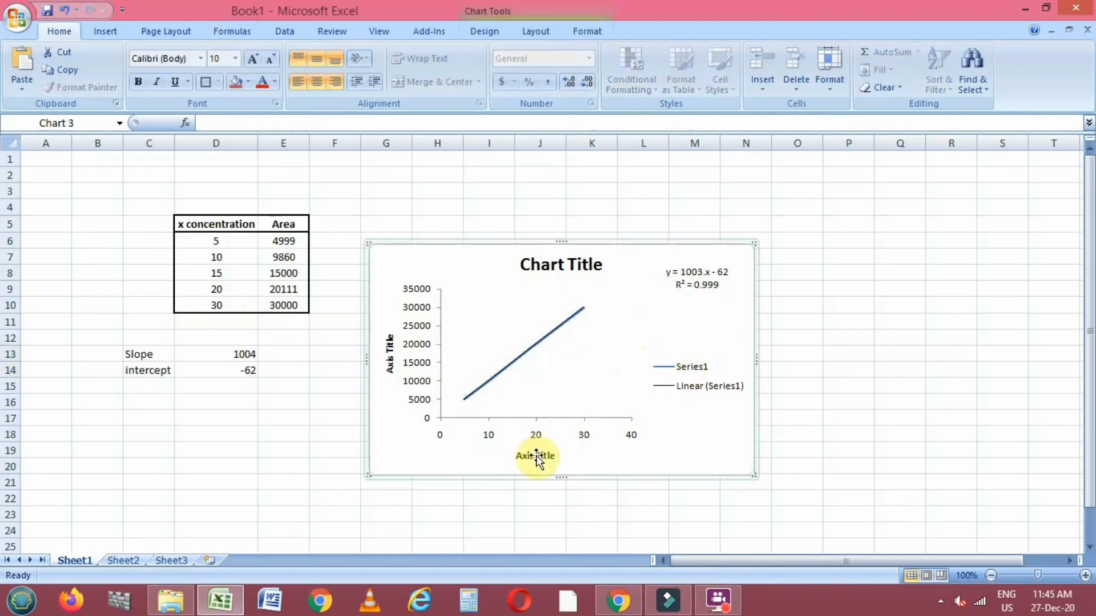
- Title the horizontal axis 'concentration' and the vertical axis 'Area'
click(537, 456)
drag(558, 455, 515, 456)
key(Delete)
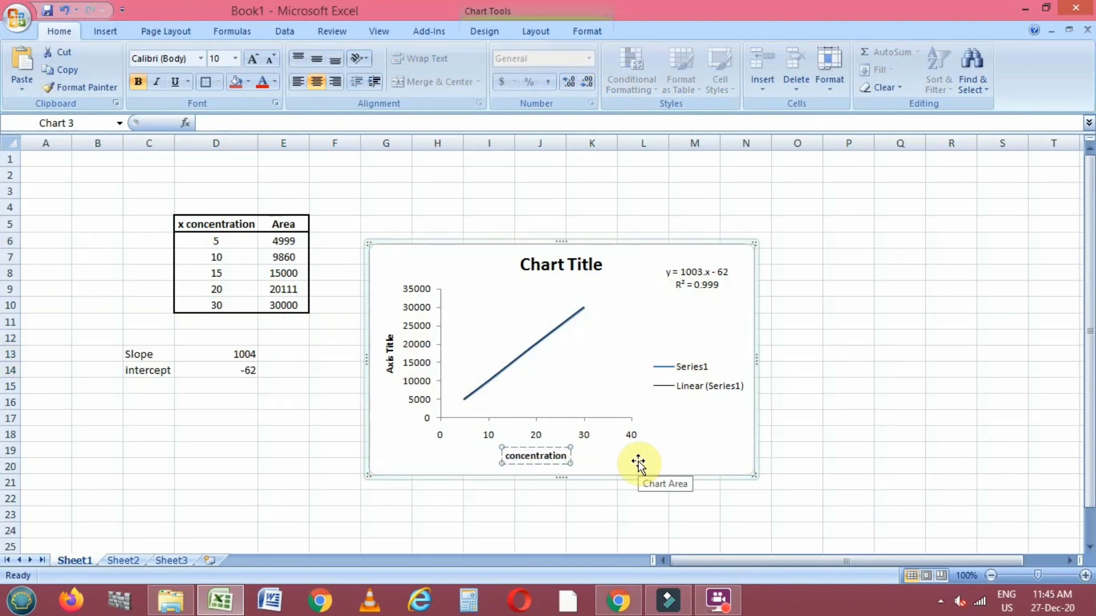
click(392, 358)
right_click(392, 353)
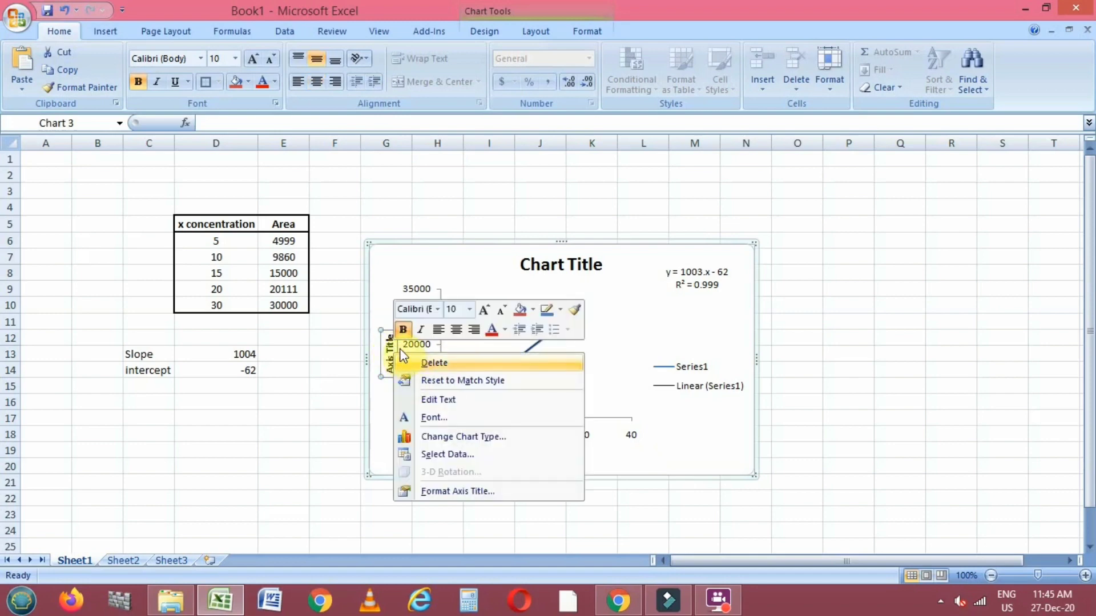
click(393, 341)
click(390, 341)
key(BackSpace)
key(BackSpace)
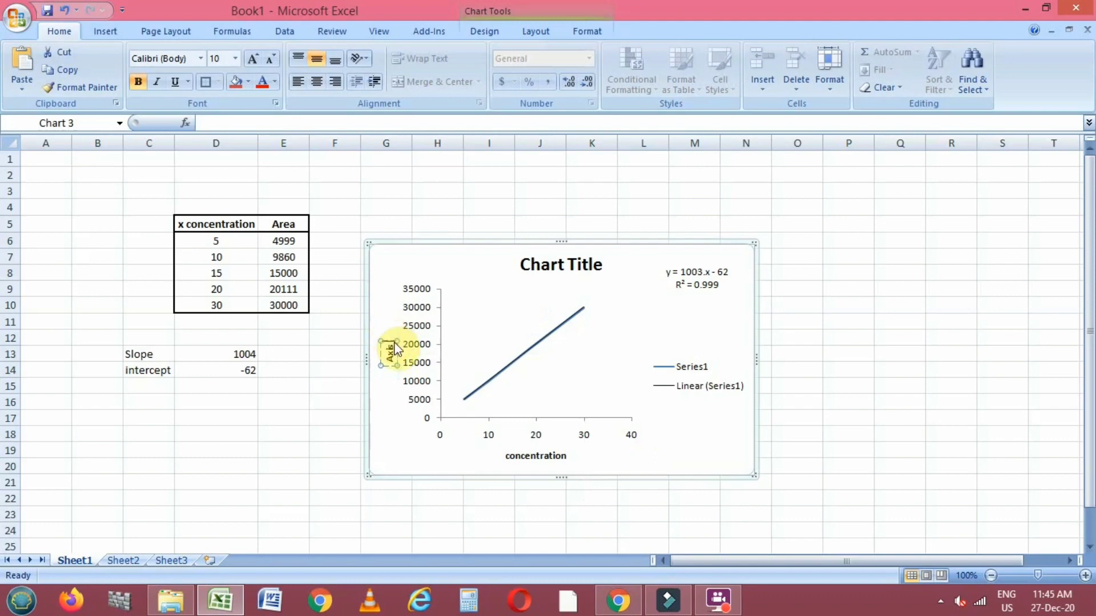
key(BackSpace)
text(rea)
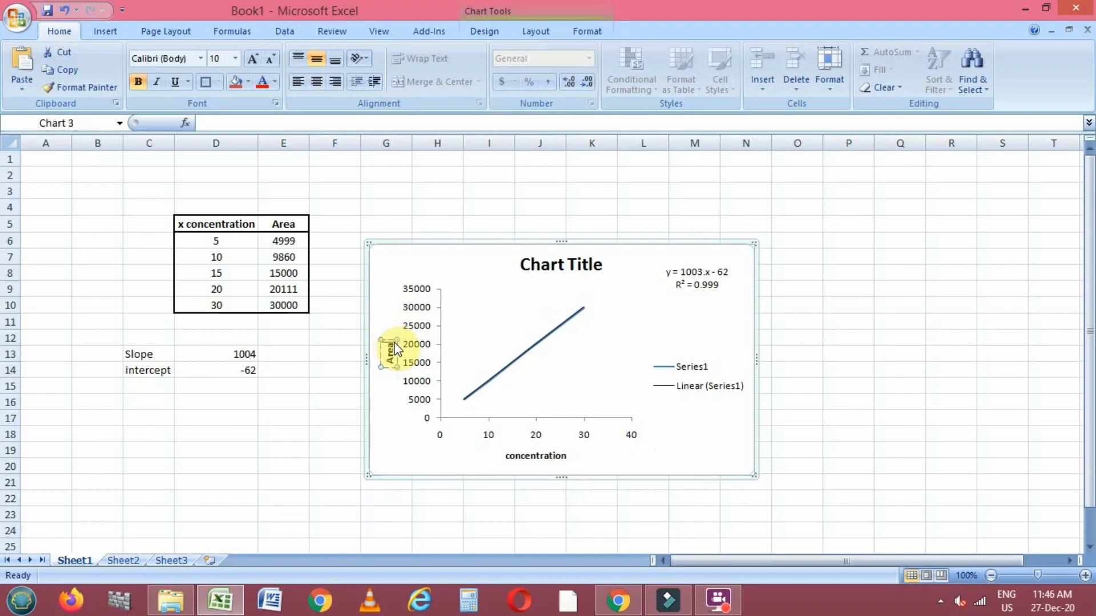
- Replace the 'Chart Title' placeholder text with 'XYZ drug'
click(559, 267)
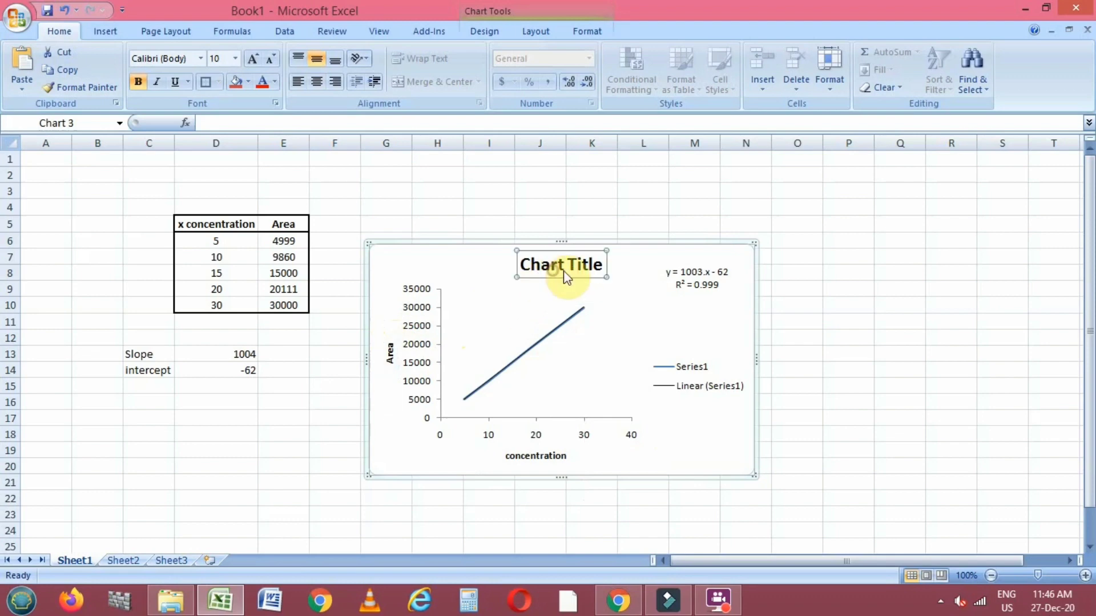
right_click(598, 264)
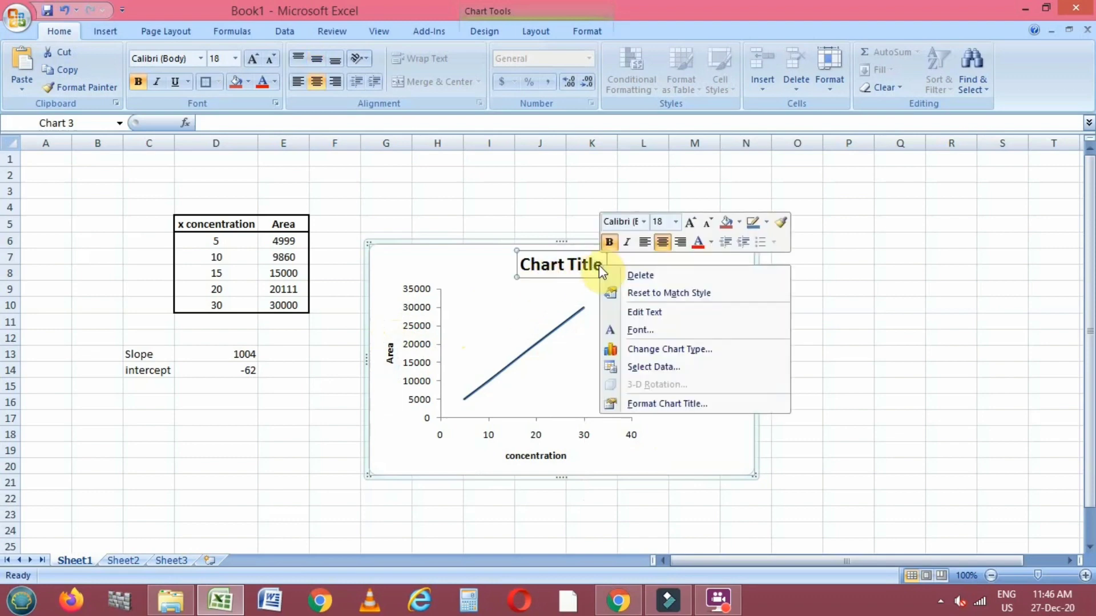
click(631, 312)
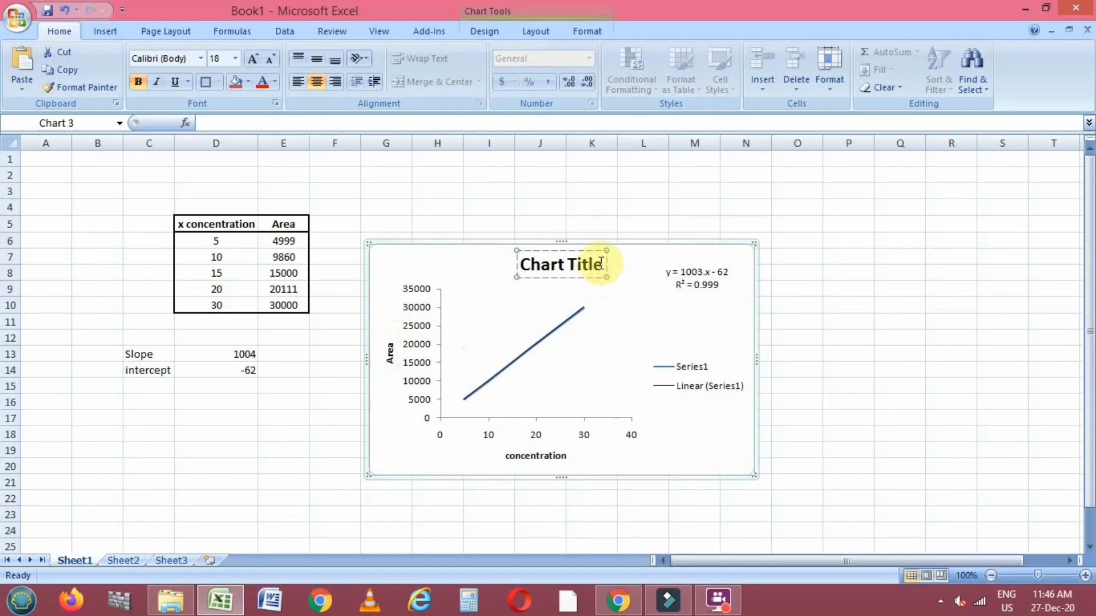
drag(601, 263, 524, 264)
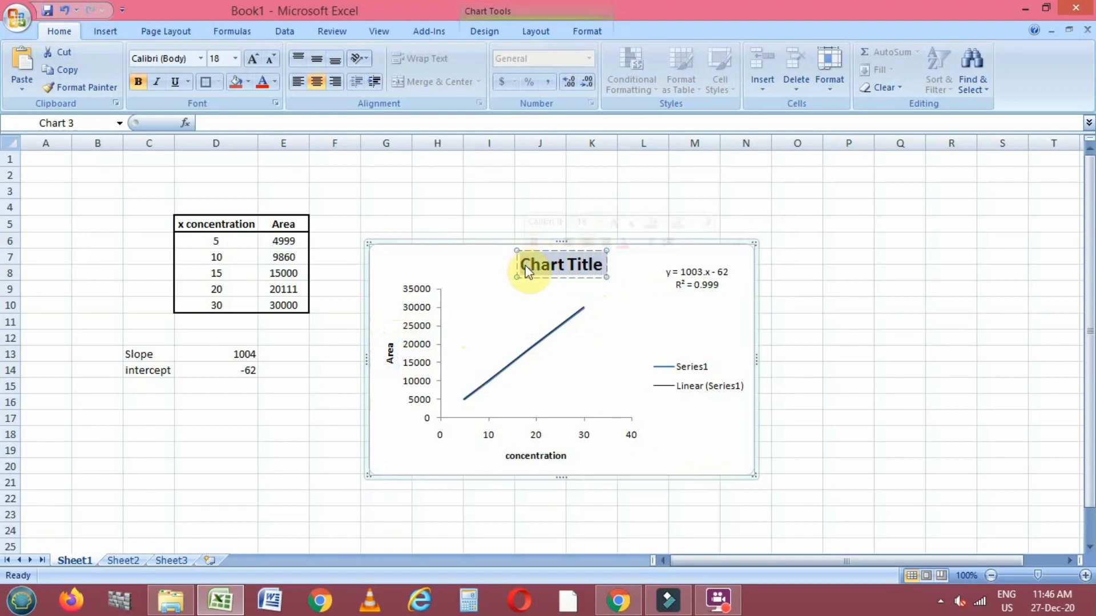
text(XYZ)
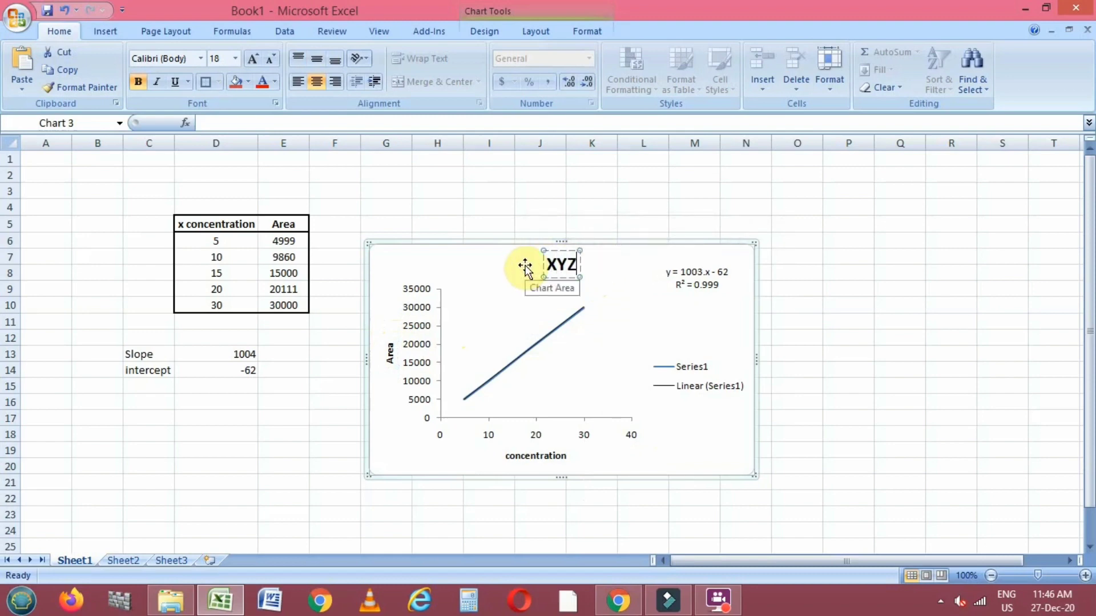
text( dr)
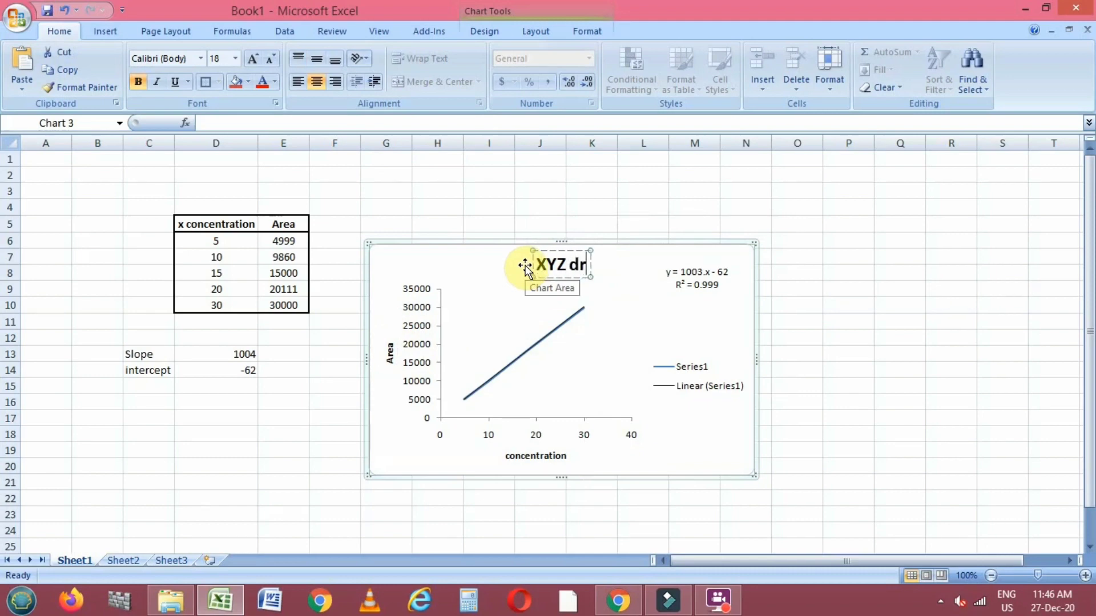
text(ug)
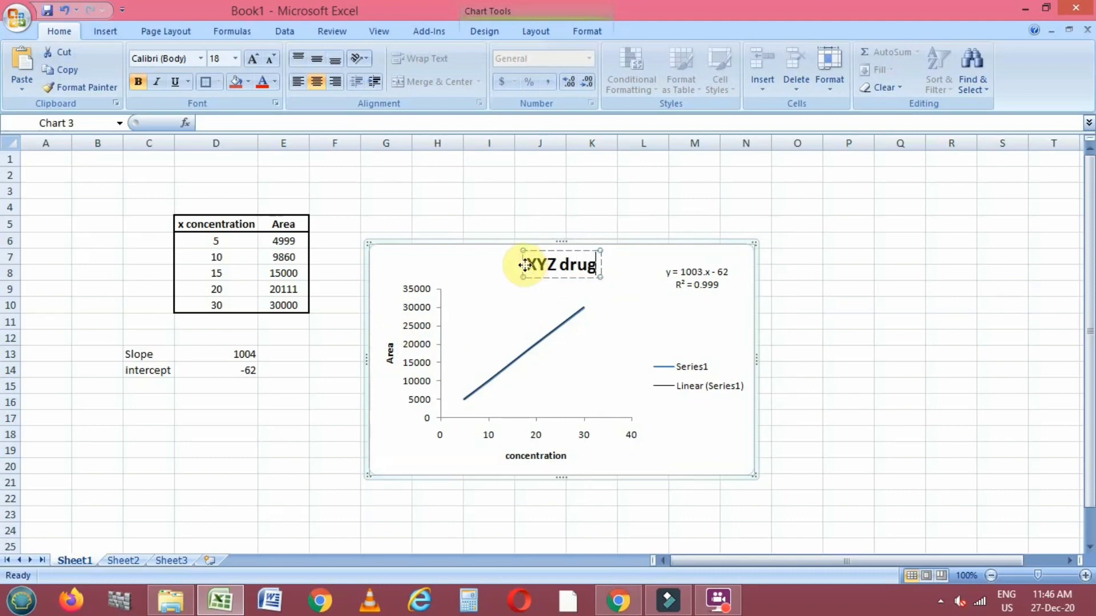
click(632, 300)
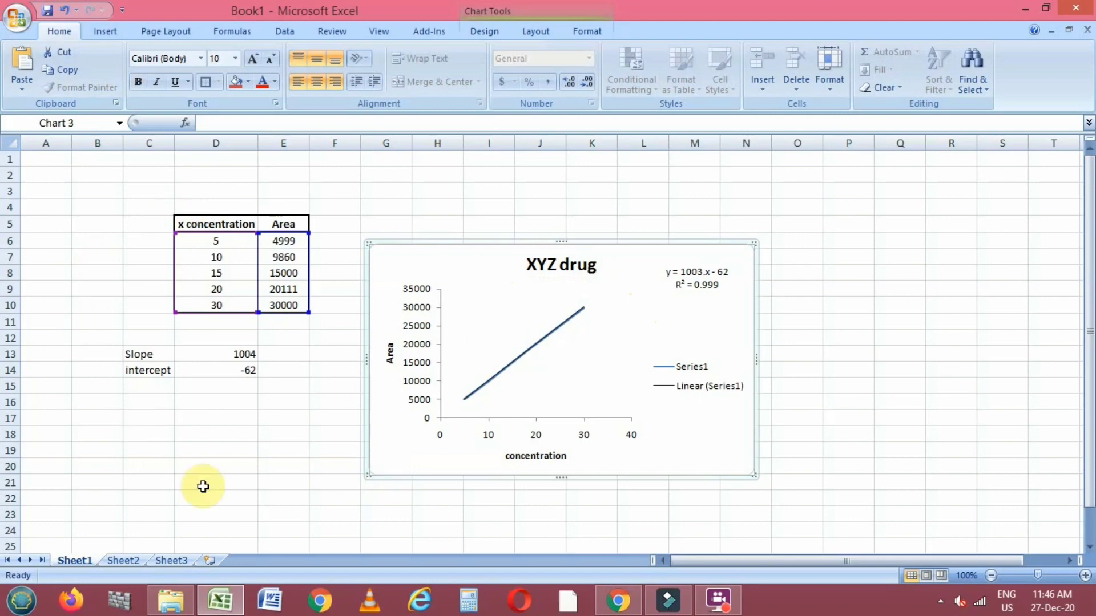